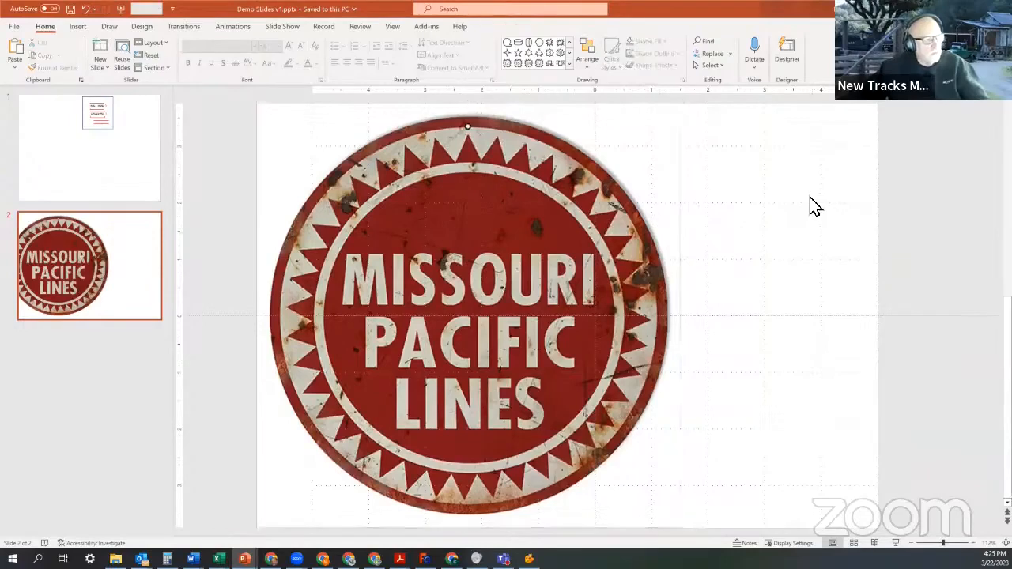
Insert a 32-point star in the empty area to the right of the Missouri Pacific Lines sign.
{"action": "left_click", "coordinate": [570, 63]}
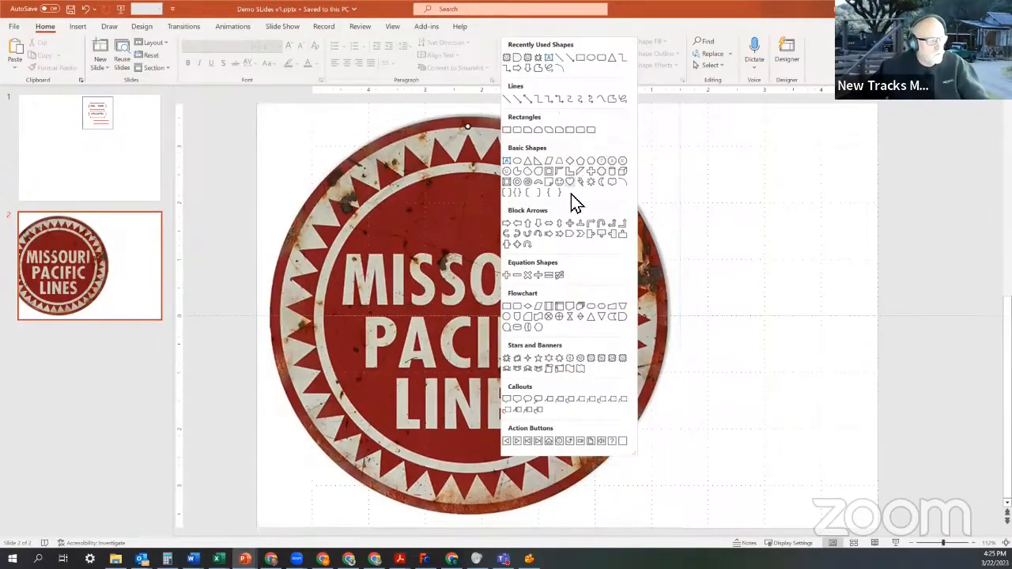
{"action": "left_click", "coordinate": [623, 360]}
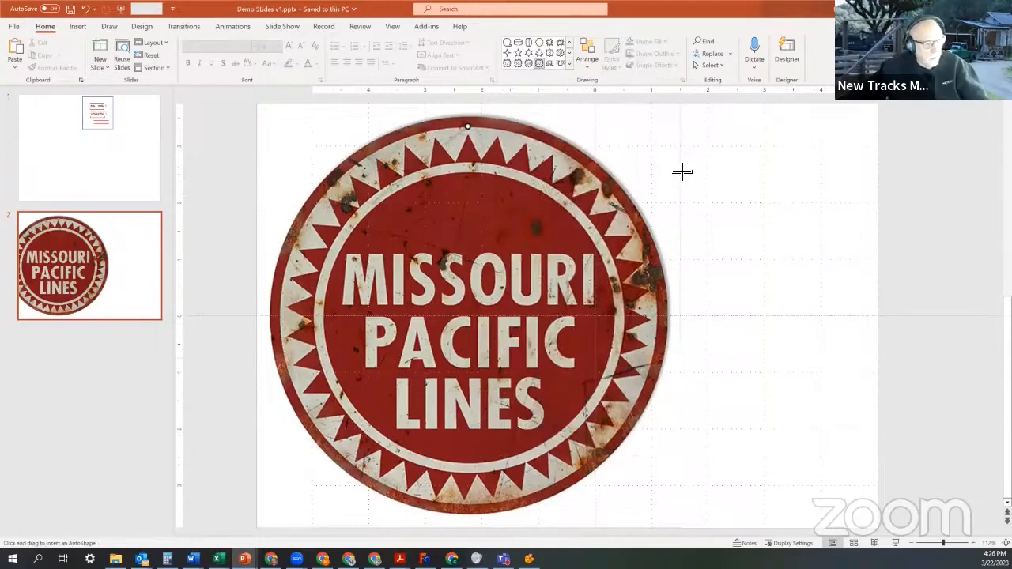
{"action": "left_click_drag", "start_coordinate": [682, 172], "coordinate": [975, 508]}
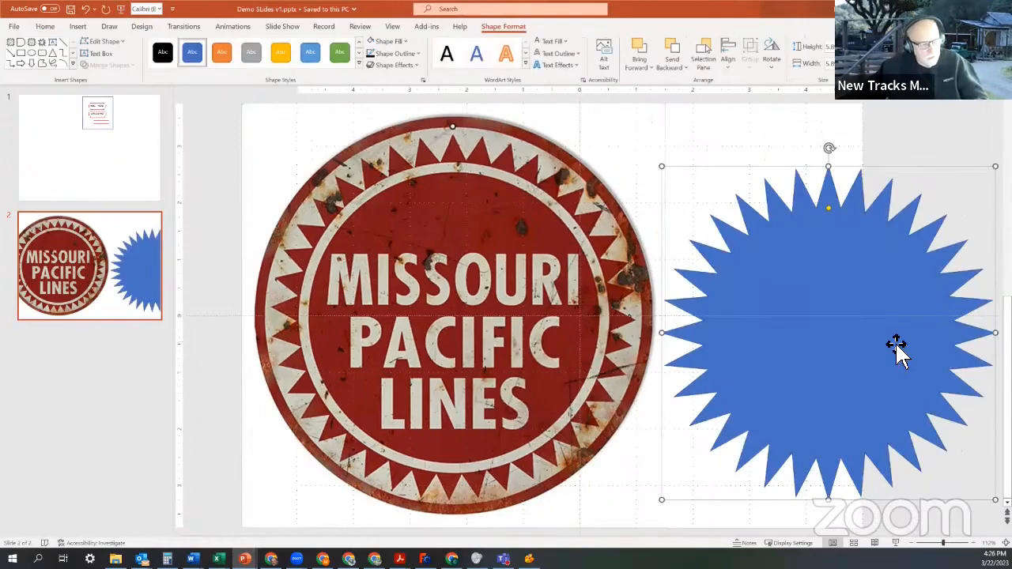
Place the star over the sign, enlarge it to match the tips of the triangle ring, and centre it.
{"action": "left_click_drag", "start_coordinate": [881, 339], "coordinate": [519, 311]}
{"action": "left_click_drag", "start_coordinate": [642, 474], "coordinate": [666, 499]}
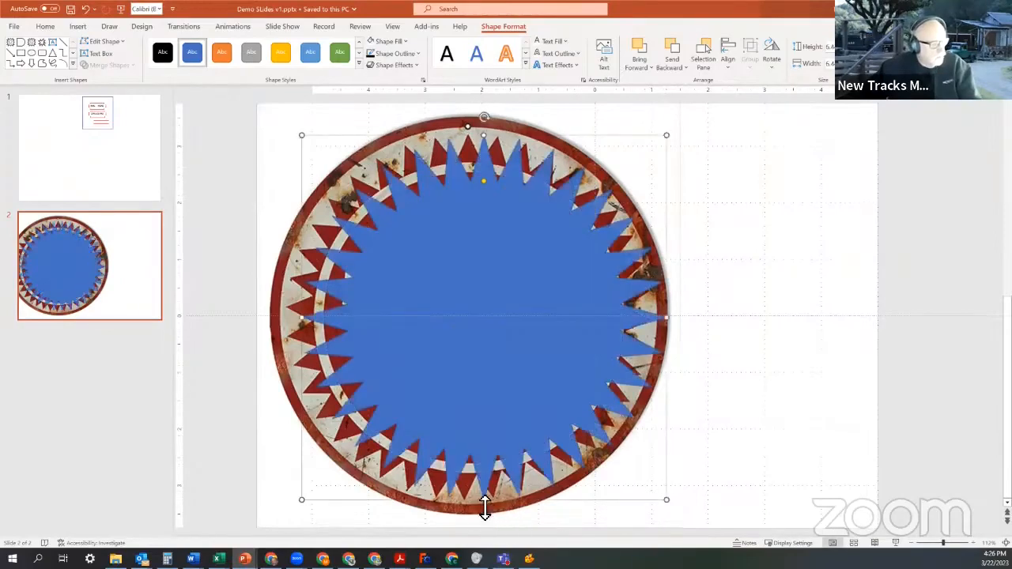
{"action": "left_click_drag", "start_coordinate": [554, 296], "coordinate": [587, 339]}
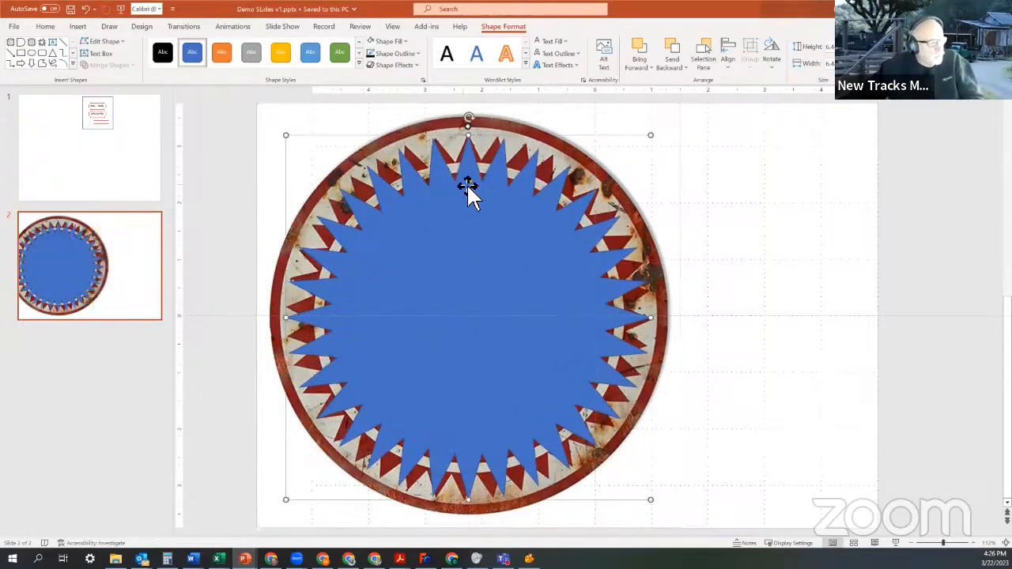
Adjust the star's point depth so its inner corners meet the sign's inner ring, and move the star to the right of the sign.
{"action": "key", "text": "Delete"}
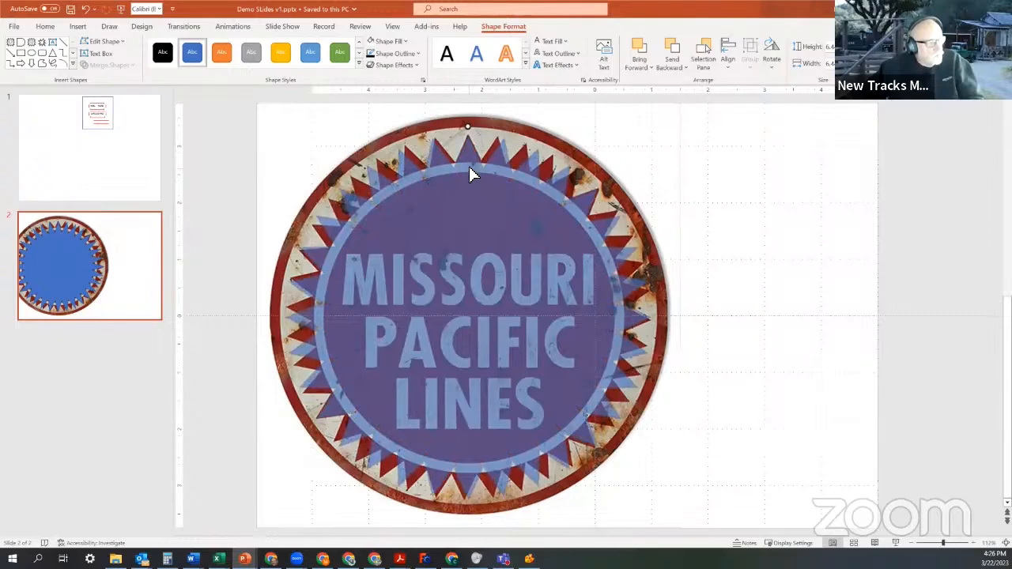
{"action": "key", "text": "ctrl+z"}
{"action": "left_click_drag", "start_coordinate": [943, 543], "coordinate": [959, 543]}
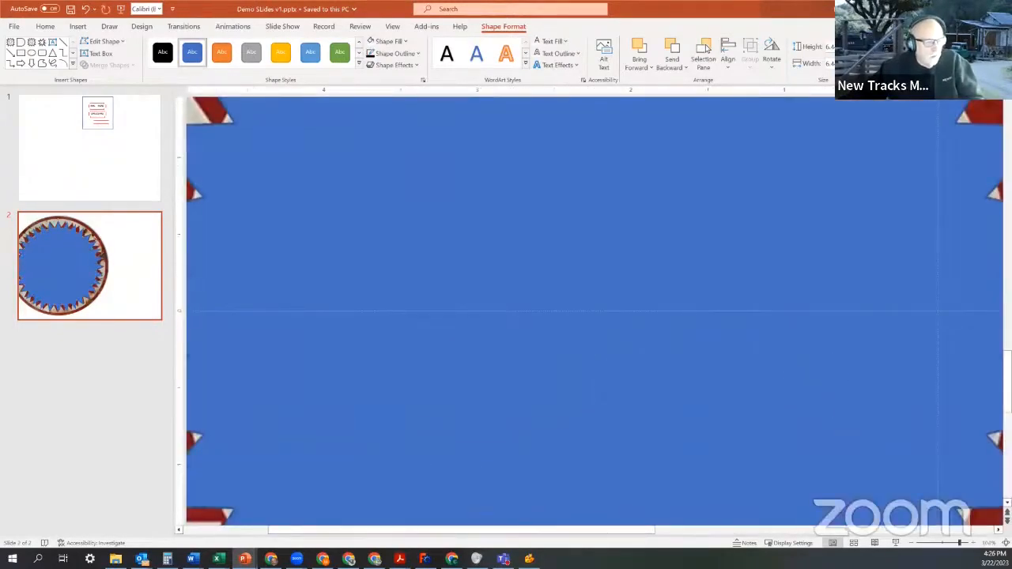
{"action": "left_click_drag", "start_coordinate": [1007, 381], "coordinate": [1007, 353]}
{"action": "left_click", "coordinate": [1007, 294]}
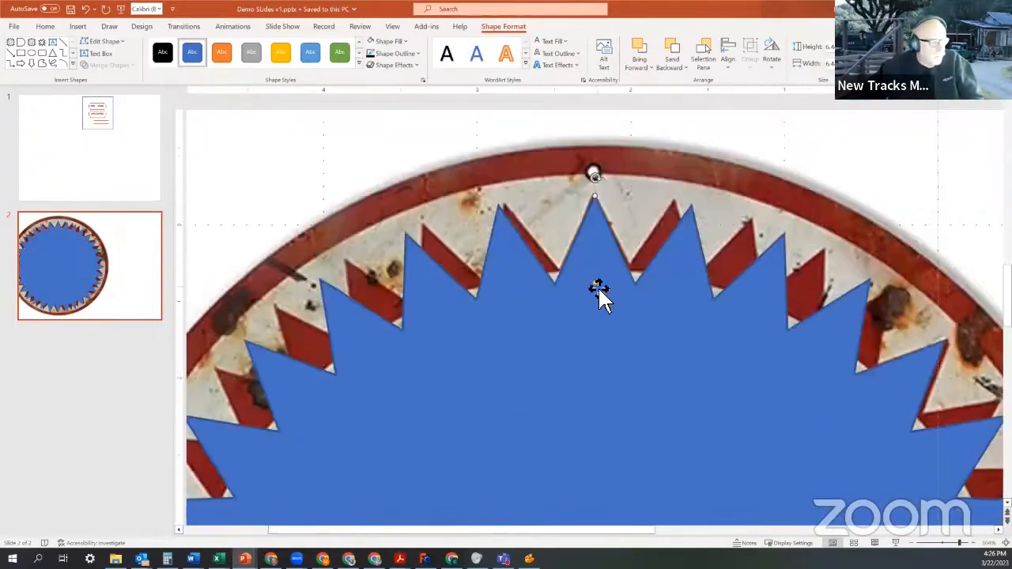
{"action": "left_click_drag", "start_coordinate": [594, 282], "coordinate": [600, 273]}
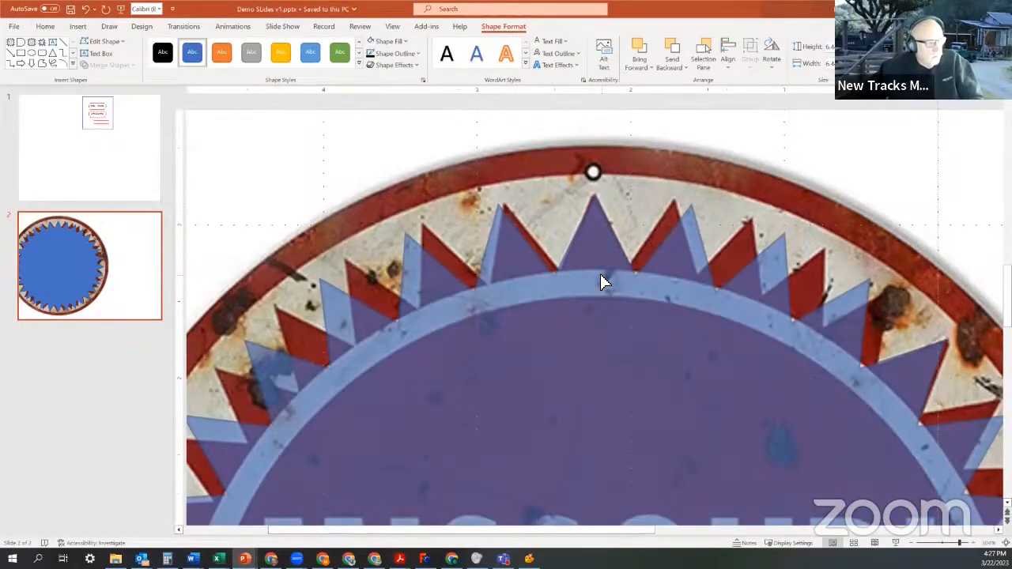
{"action": "left_click_drag", "start_coordinate": [601, 276], "coordinate": [603, 278]}
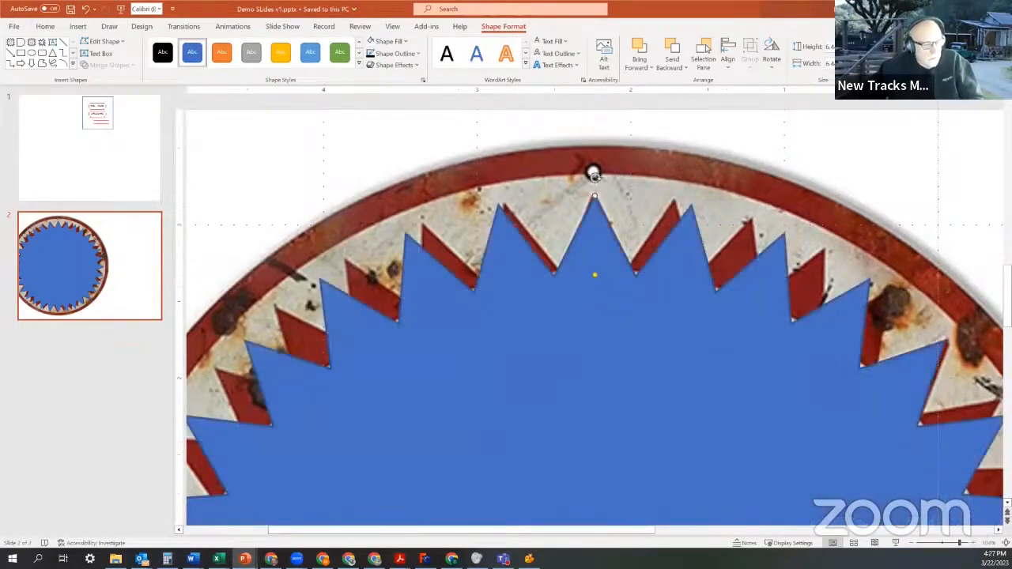
{"action": "scroll", "coordinate": [660, 440], "scroll_direction": "down", "scroll_amount": 3}
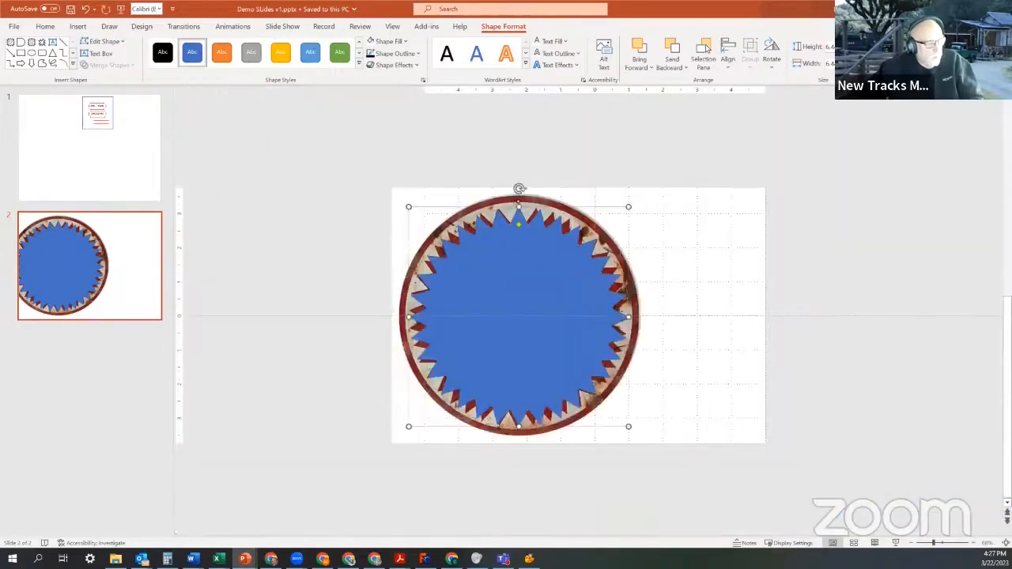
{"action": "left_click_drag", "start_coordinate": [556, 350], "coordinate": [788, 361]}
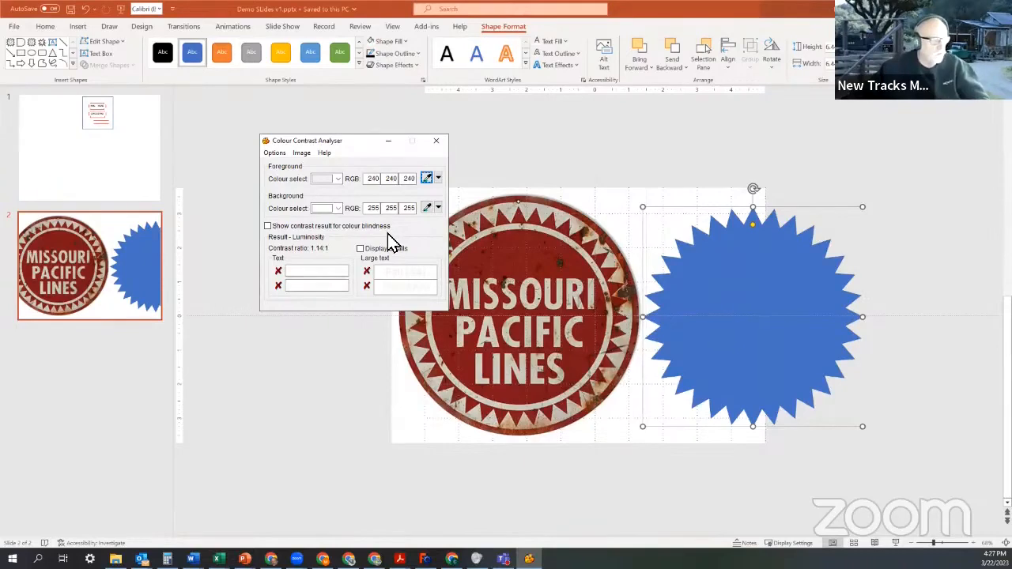
Use Colour Contrast Analyser to sample the sign's dark red as foreground and the light grey workspace as background.
{"action": "left_click", "coordinate": [427, 178]}
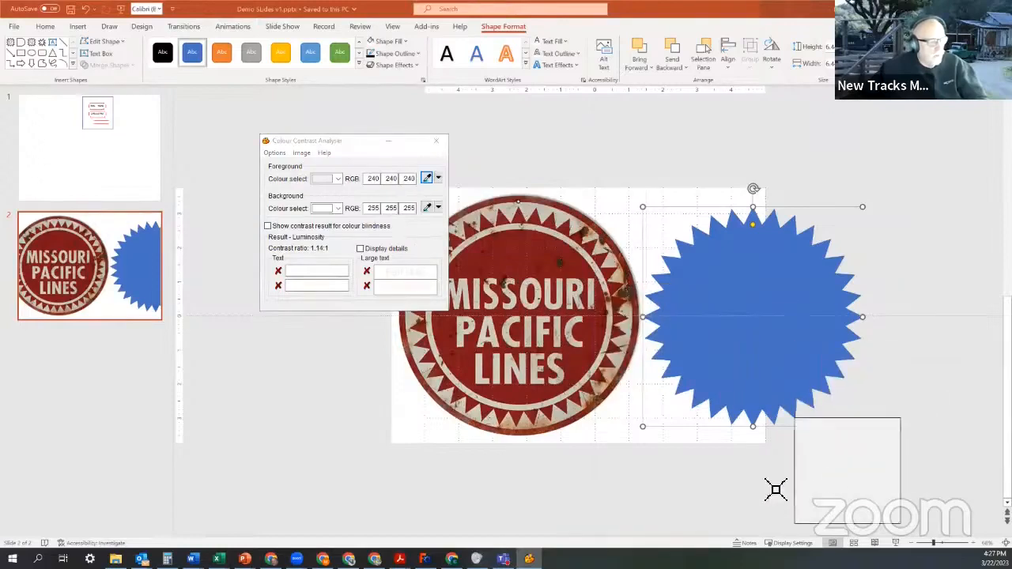
{"action": "left_click", "coordinate": [317, 355]}
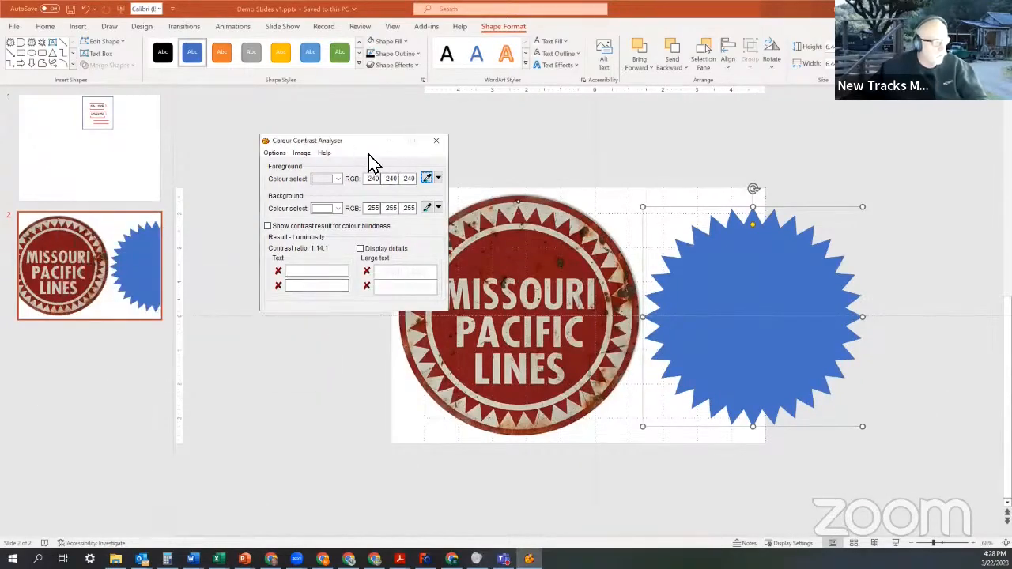
{"action": "left_click_drag", "start_coordinate": [369, 142], "coordinate": [1011, 158]}
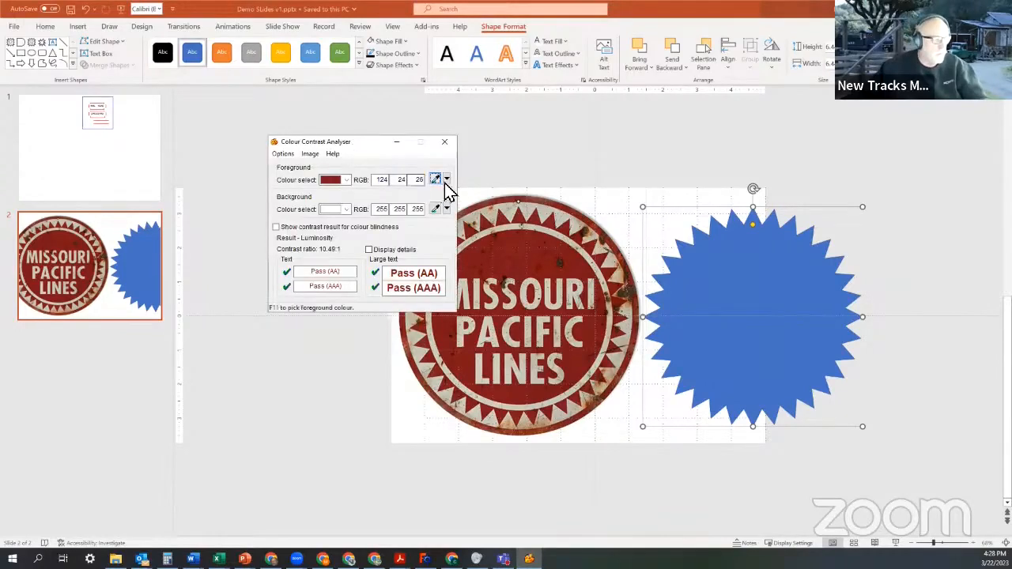
{"action": "left_click", "coordinate": [435, 209]}
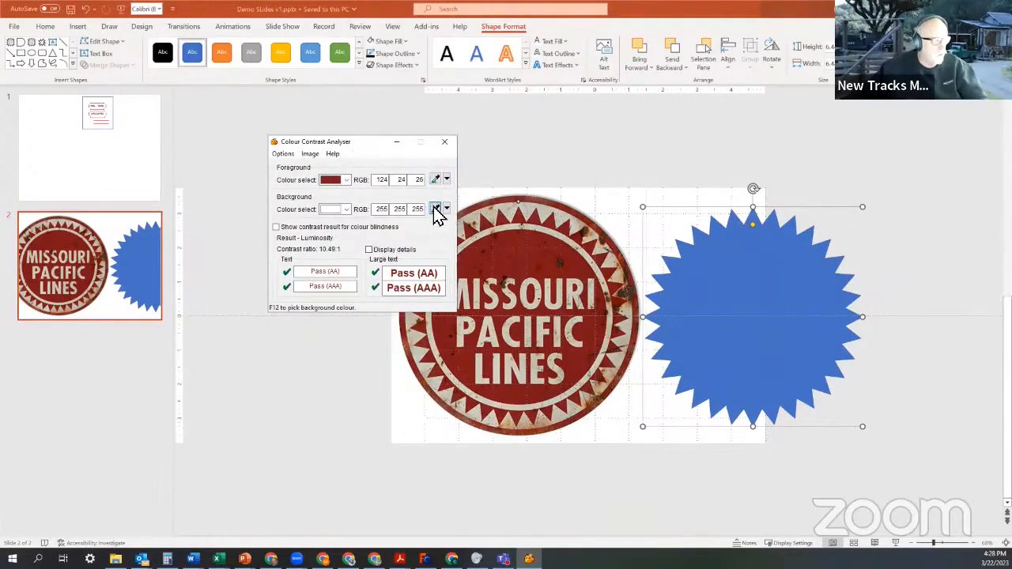
{"action": "left_click", "coordinate": [866, 174]}
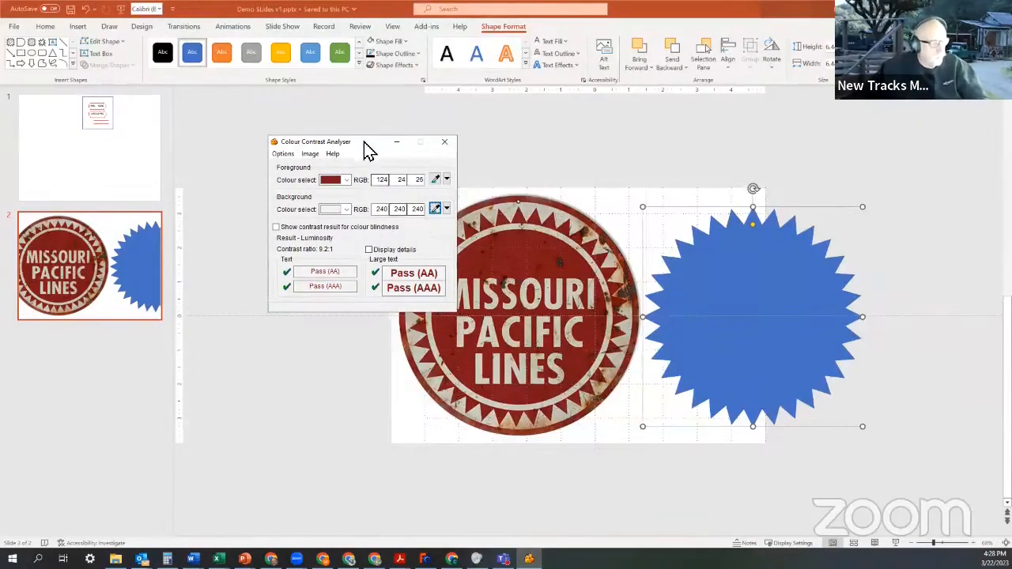
{"action": "left_click_drag", "start_coordinate": [308, 143], "coordinate": [251, 141]}
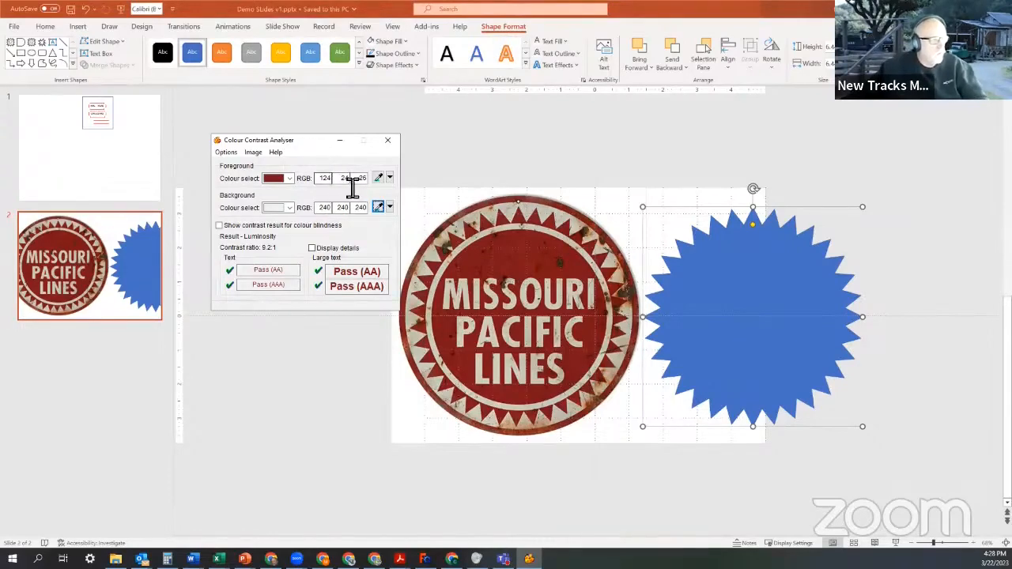
Specify a custom fill colour for the star with red 128, green 44 and blue 26.
{"action": "left_click", "coordinate": [747, 302]}
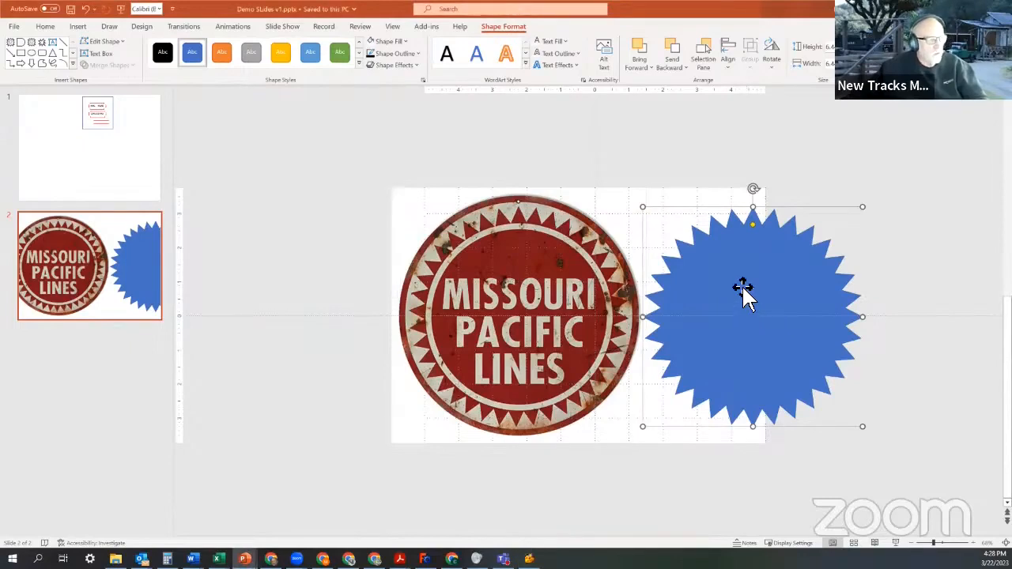
{"action": "left_click", "coordinate": [389, 43]}
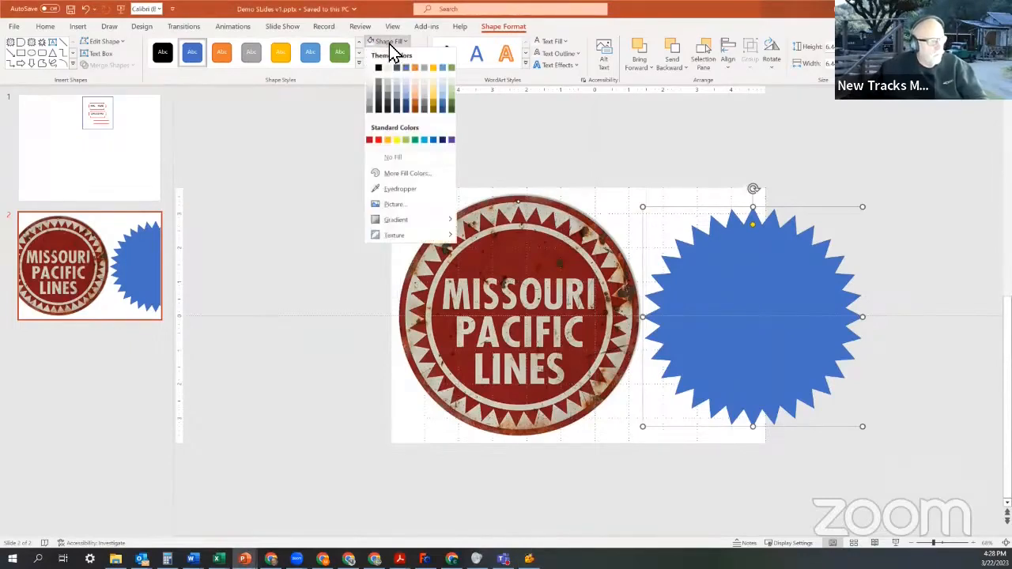
{"action": "left_click", "coordinate": [397, 174]}
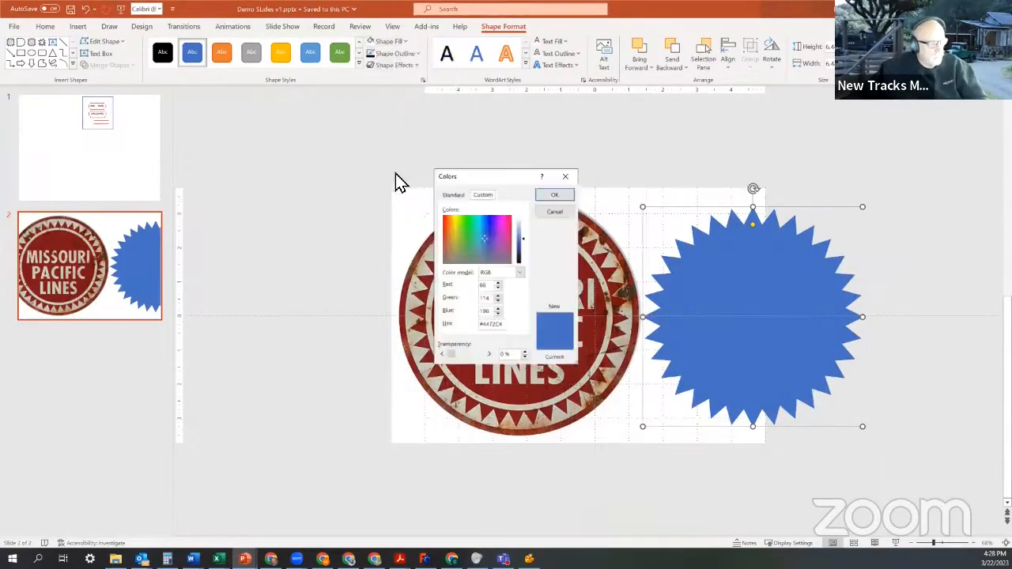
{"action": "left_click_drag", "start_coordinate": [493, 289], "coordinate": [475, 291]}
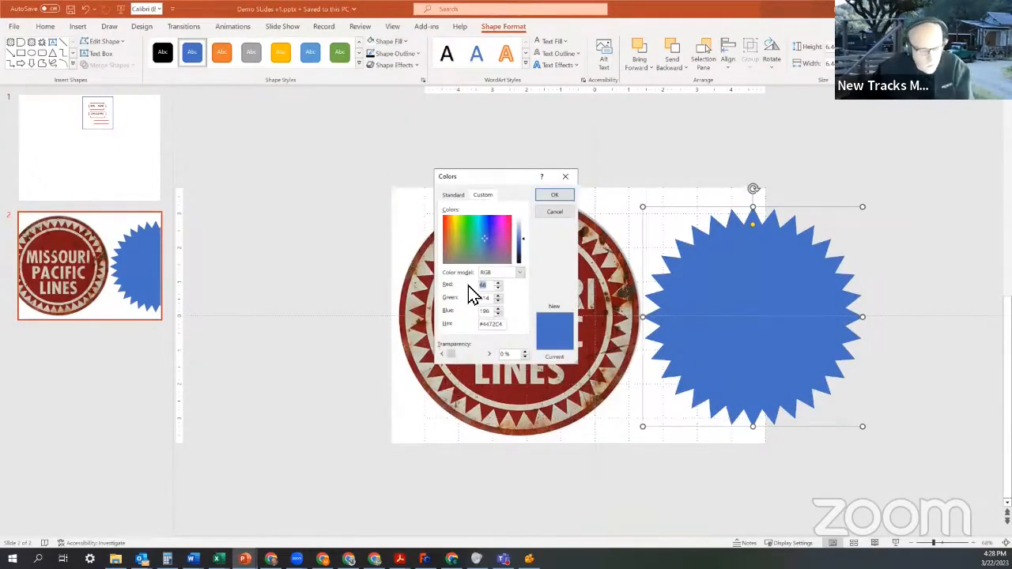
{"action": "type", "text": "128"}
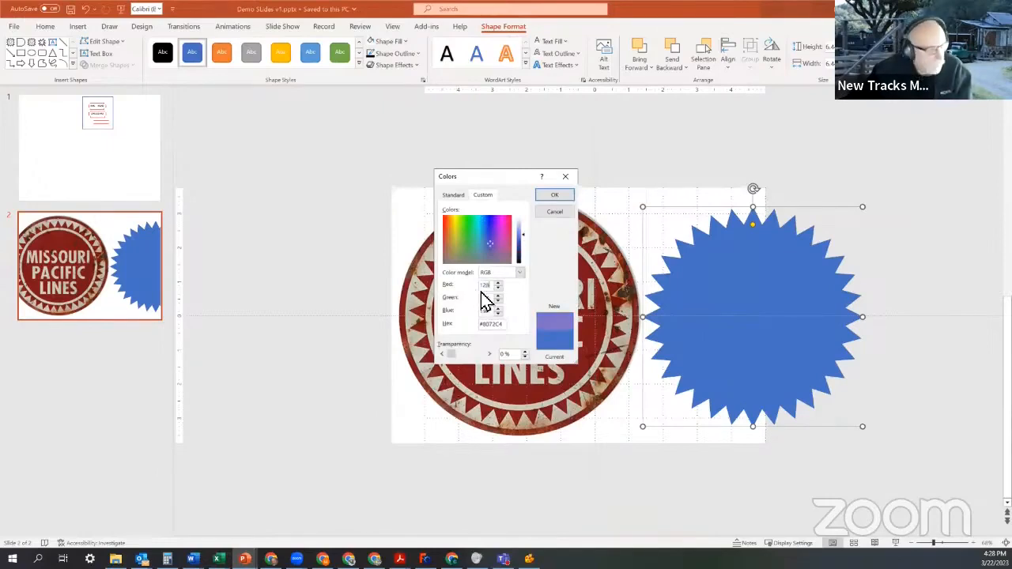
{"action": "left_click_drag", "start_coordinate": [492, 303], "coordinate": [475, 298]}
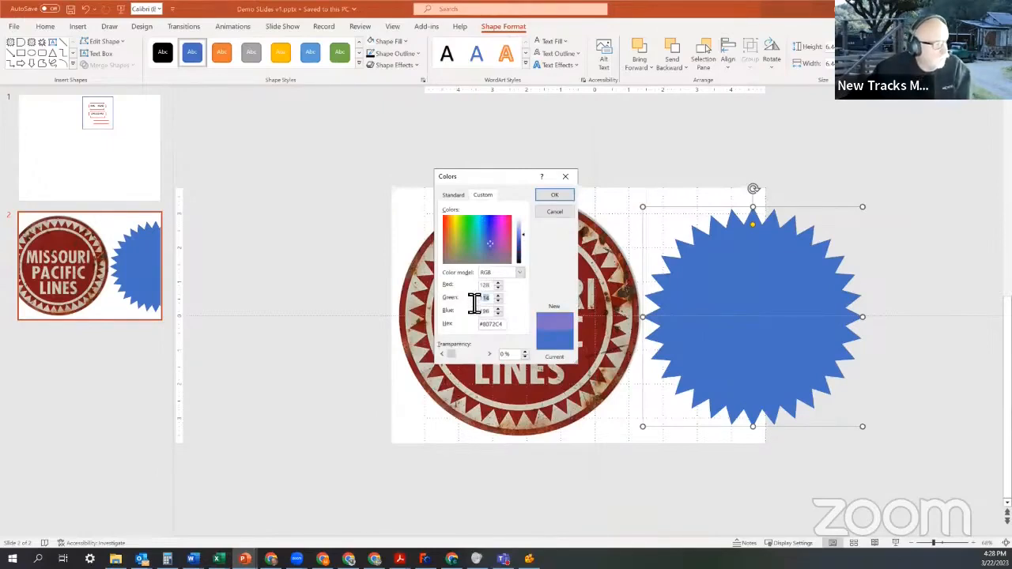
{"action": "type", "text": "44"}
{"action": "key", "text": "Tab"}
{"action": "type", "text": "26"}
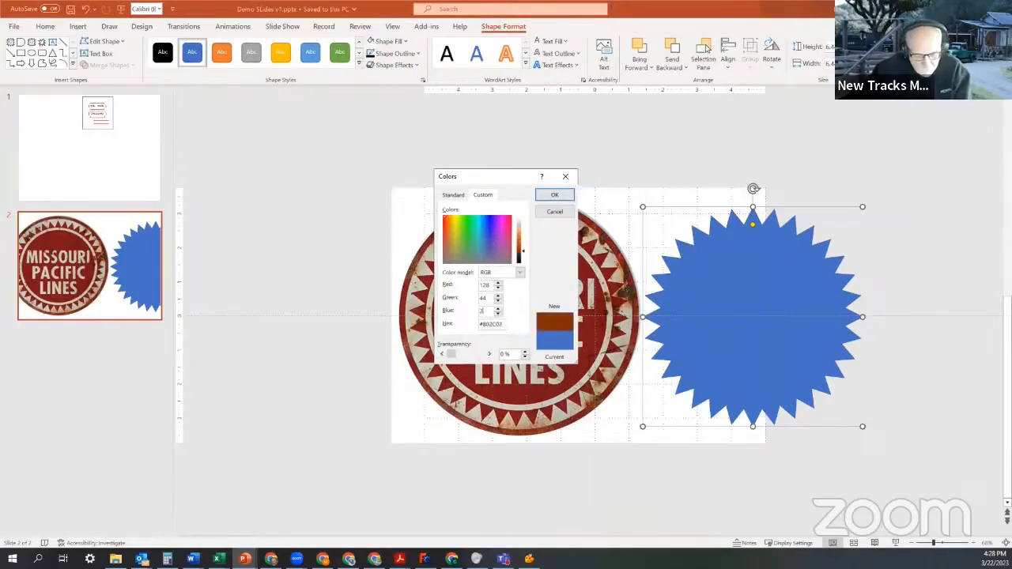
Check the sampled RGB values in Colour Contrast Analyser, correct the fill's green value to 24, and apply the colour.
{"action": "left_click", "coordinate": [529, 559]}
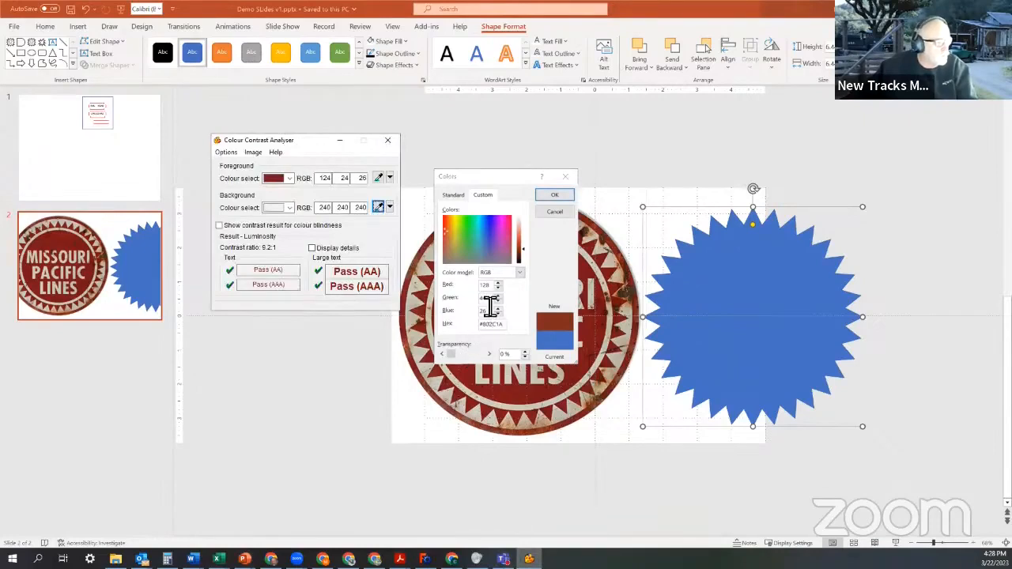
{"action": "left_click", "coordinate": [484, 313]}
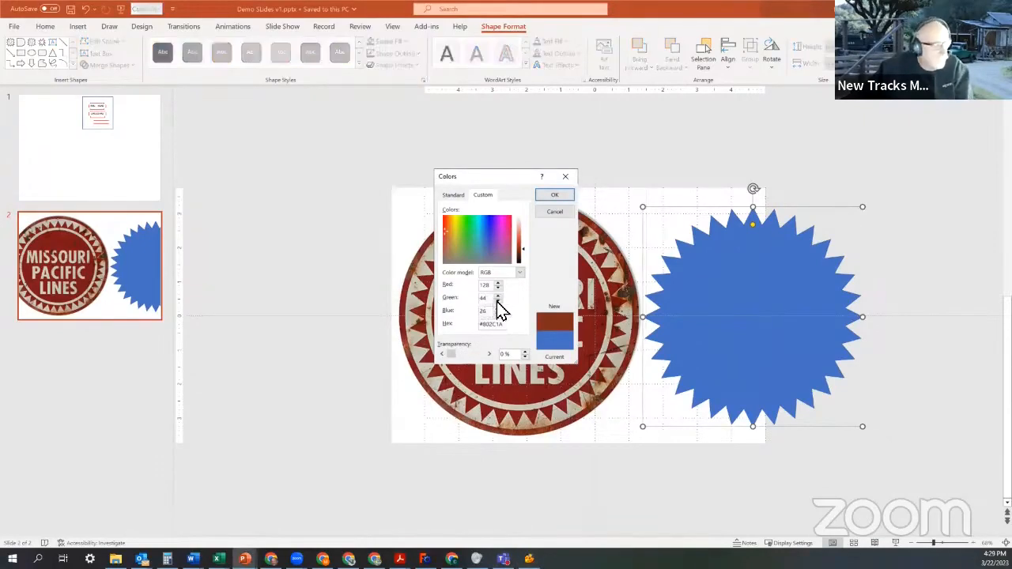
{"action": "left_click_drag", "start_coordinate": [490, 298], "coordinate": [478, 303]}
{"action": "type", "text": "24"}
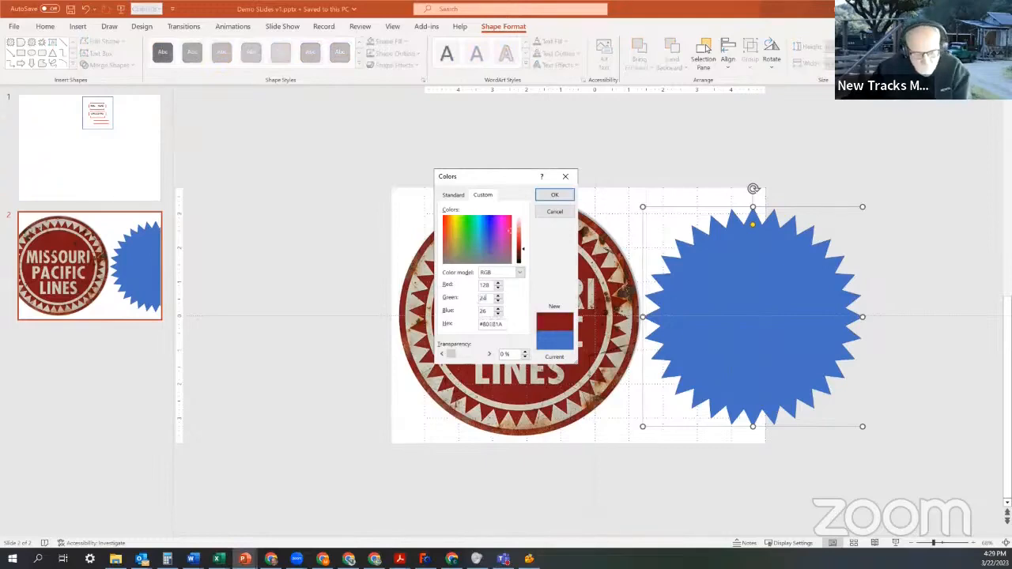
{"action": "left_click", "coordinate": [554, 196]}
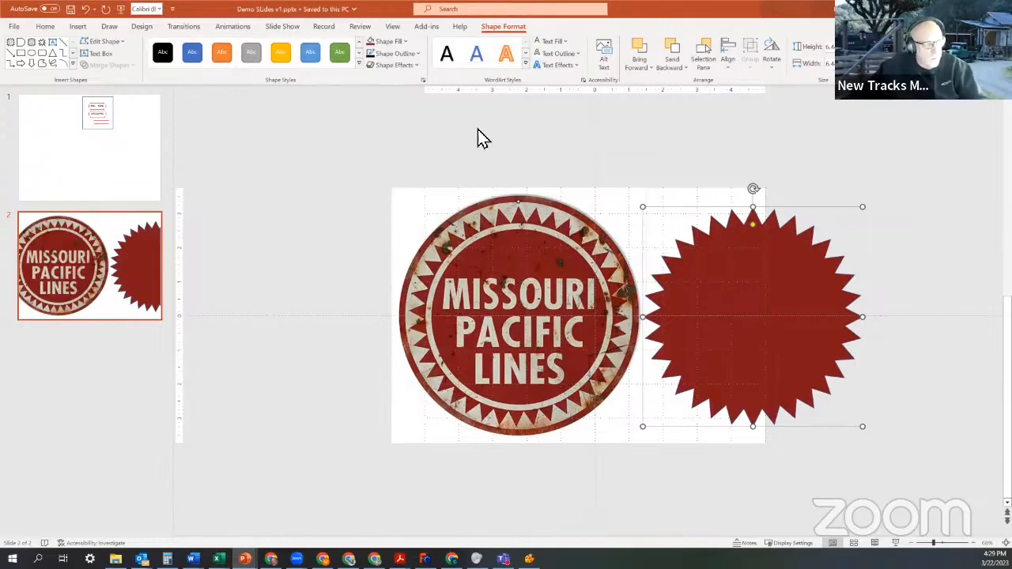
Review the standard and custom fill colour choices for the star in an enlarged dialog, cancel without changing the fill, and deselect the star.
{"action": "left_click", "coordinate": [406, 42]}
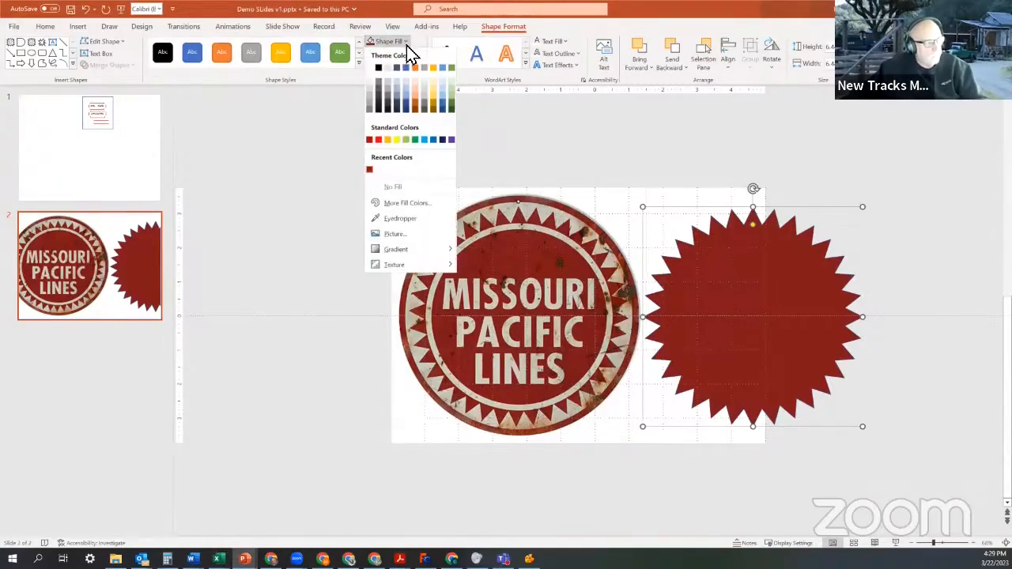
{"action": "left_click", "coordinate": [419, 204]}
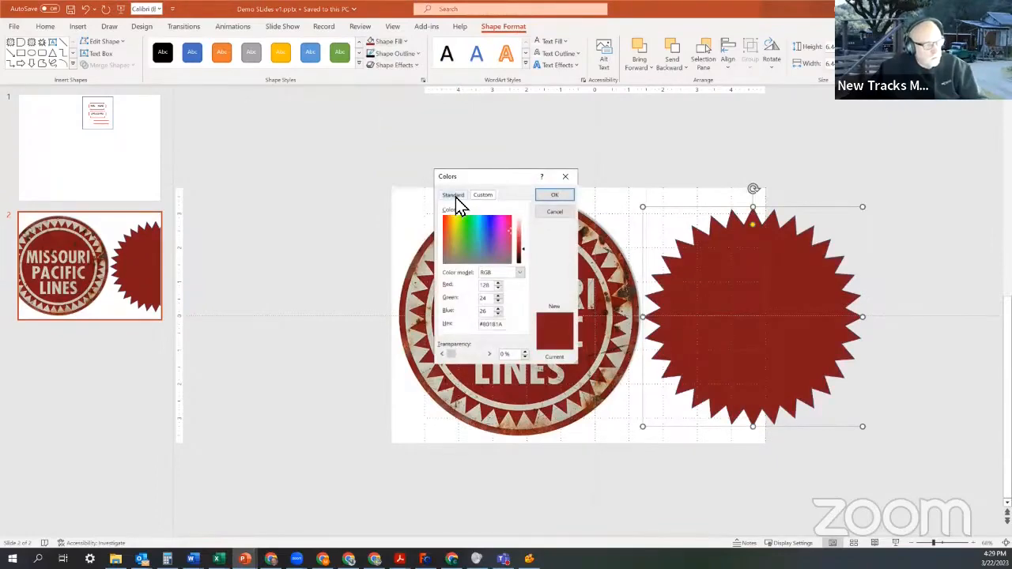
{"action": "left_click", "coordinate": [455, 197]}
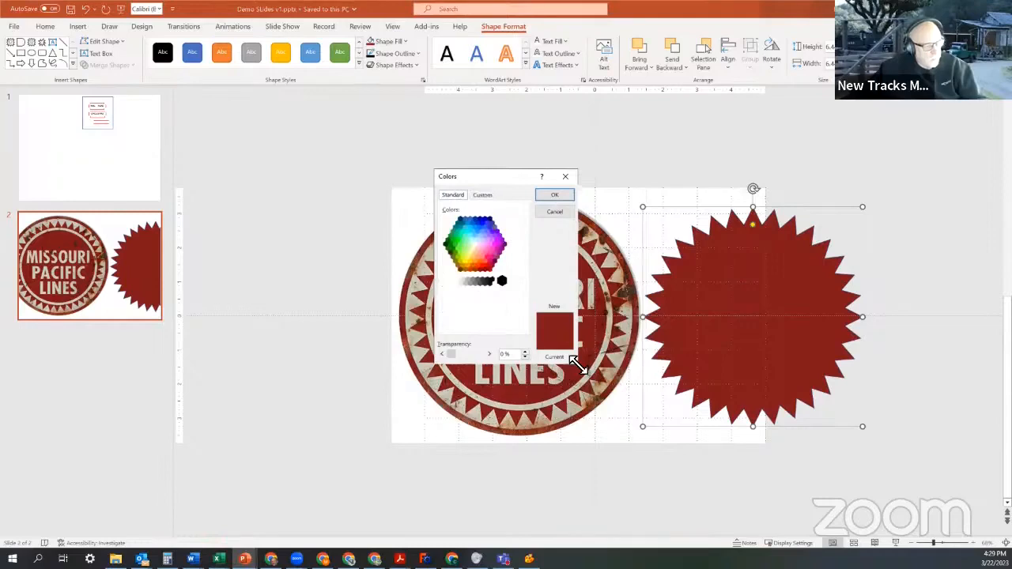
{"action": "left_click_drag", "start_coordinate": [573, 361], "coordinate": [777, 520]}
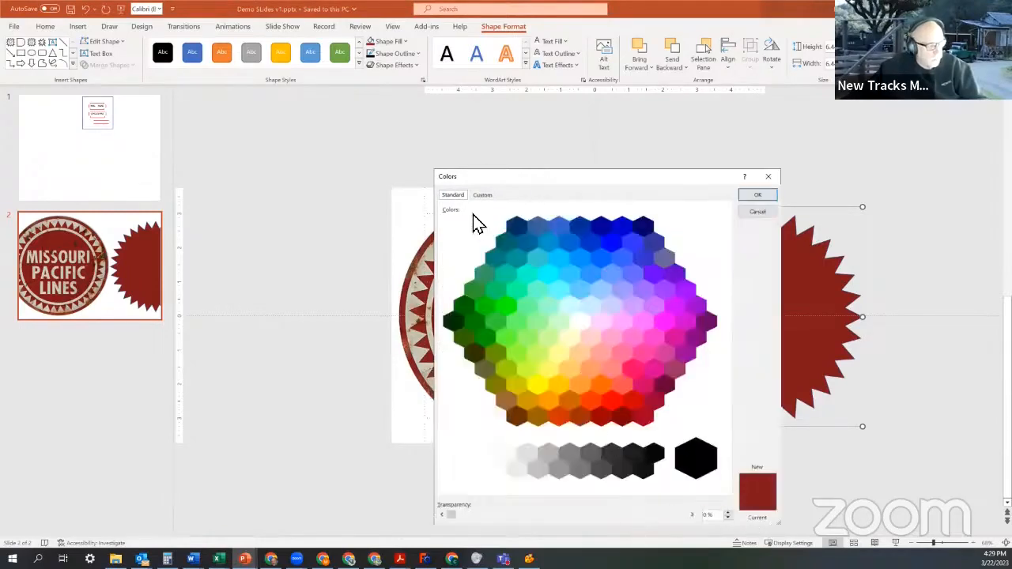
{"action": "left_click", "coordinate": [480, 196]}
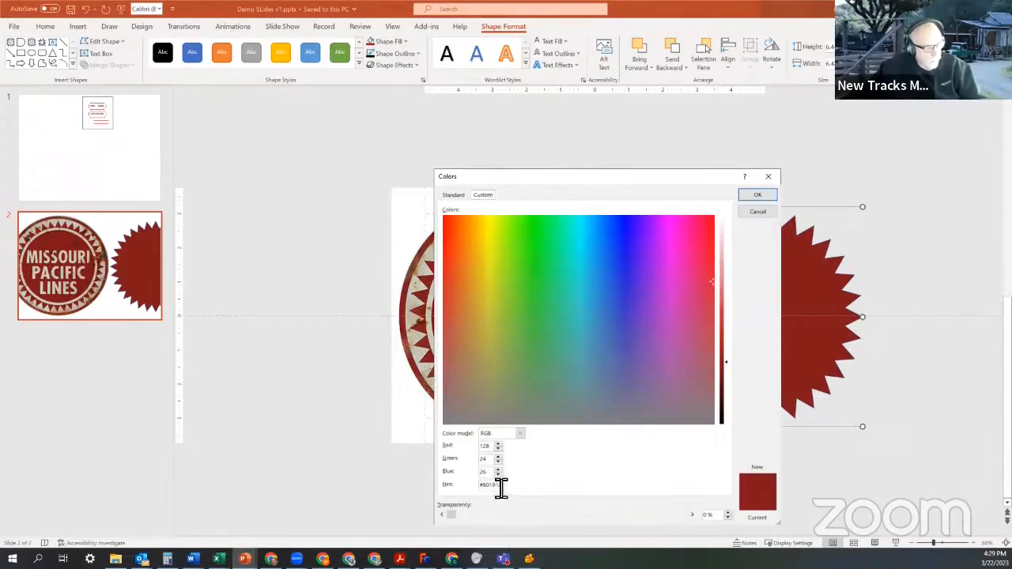
{"action": "left_click", "coordinate": [751, 215]}
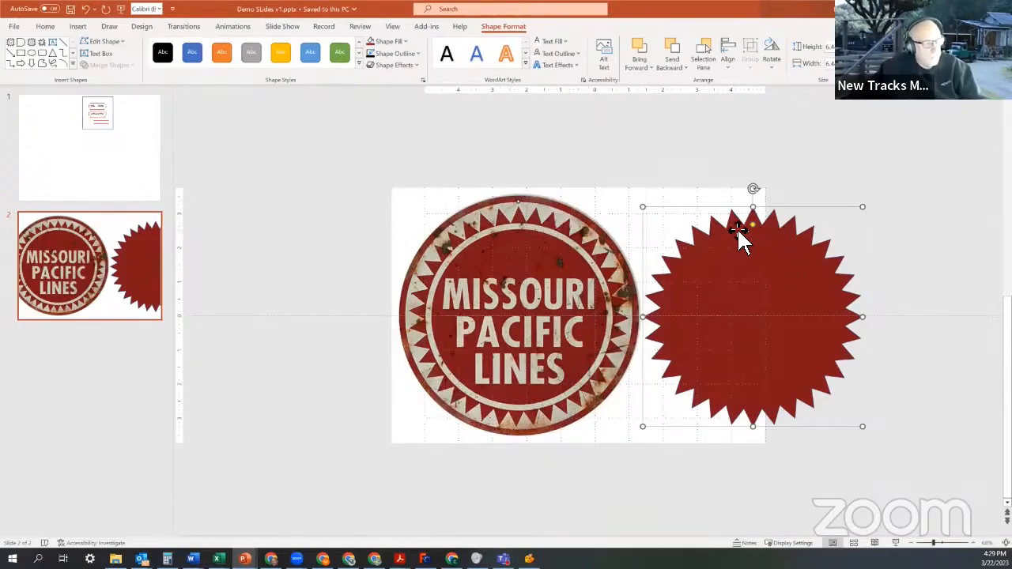
{"action": "left_click_drag", "start_coordinate": [751, 226], "coordinate": [752, 229]}
{"action": "left_click", "coordinate": [901, 252]}
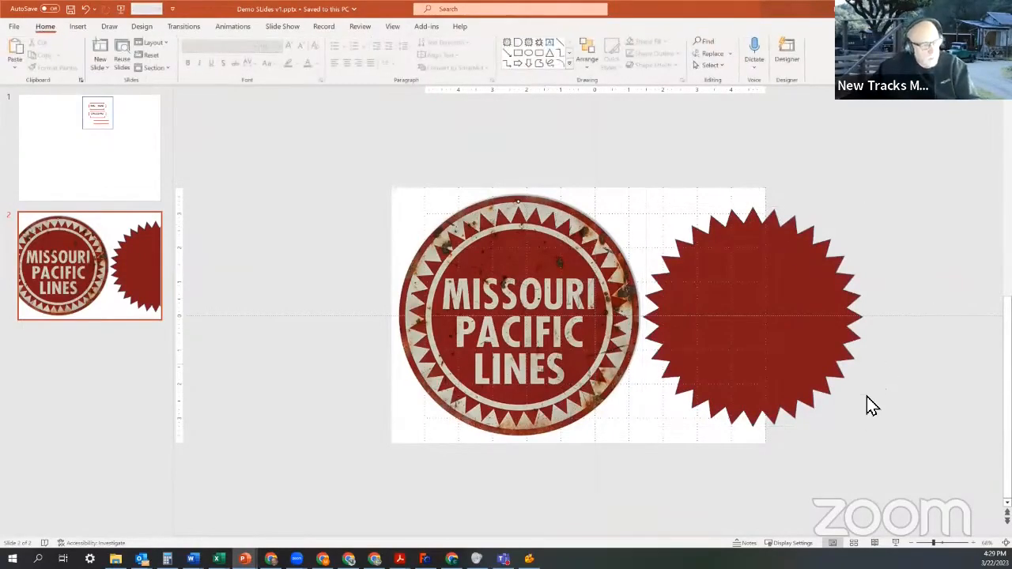